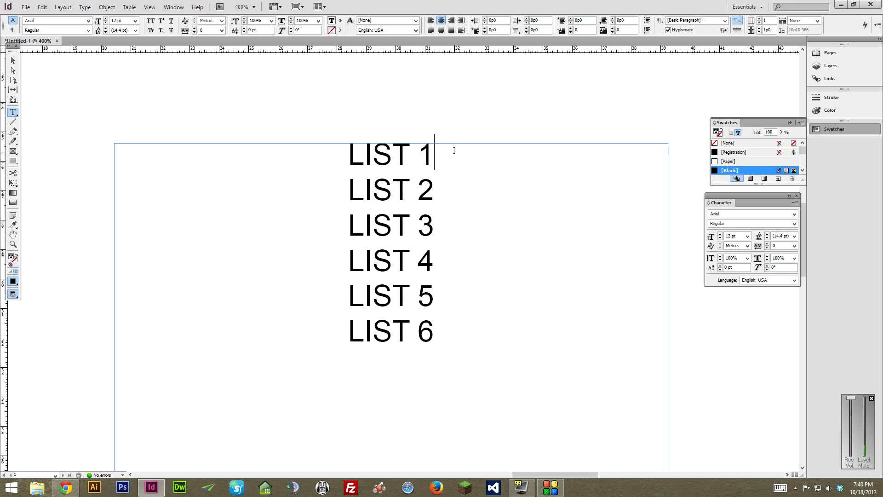
- Drag across the LIST 2 line with the Type tool to select it
drag(449, 189, 325, 193)
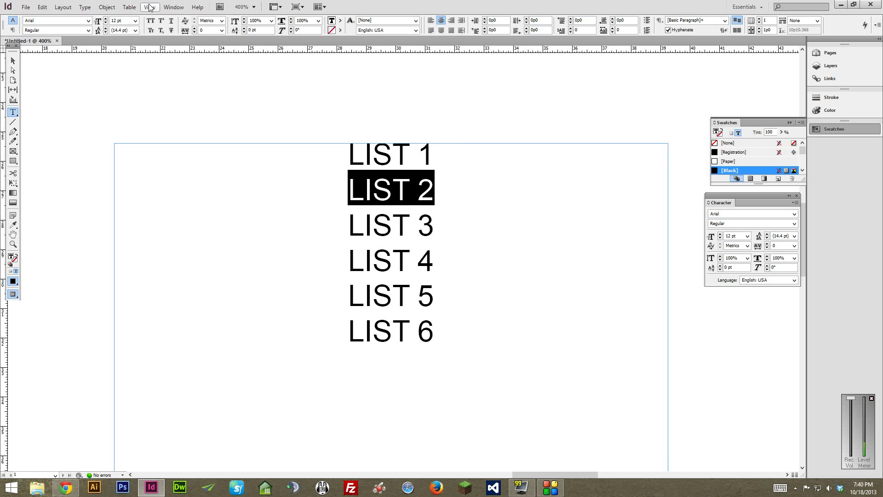
- Underline the selected LIST 2 text from the Character panel menu
click(179, 7)
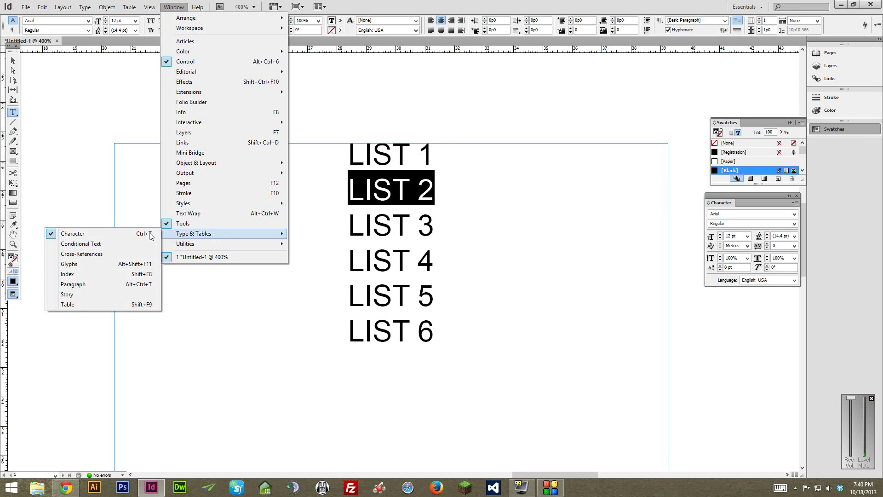
click(527, 10)
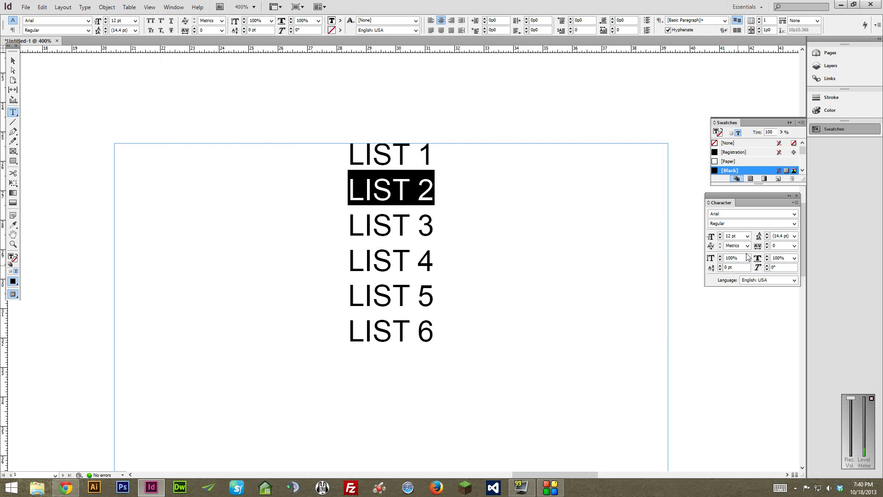
click(794, 203)
click(796, 205)
click(796, 205)
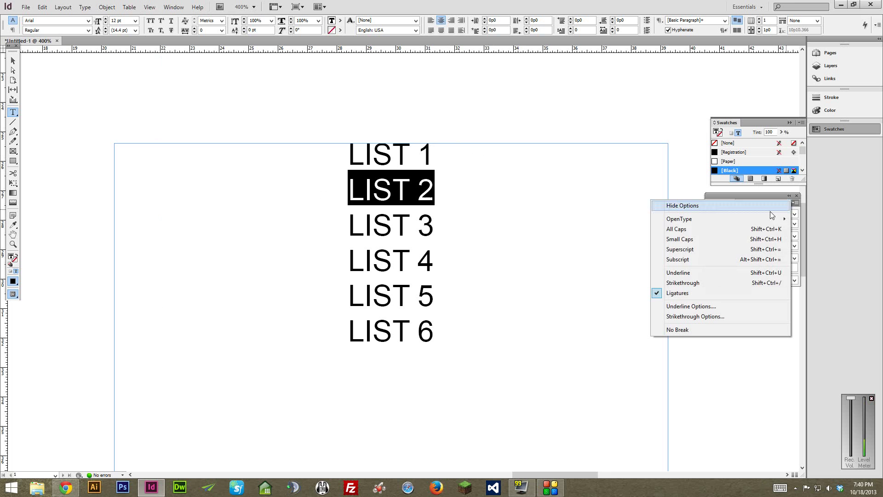
click(708, 273)
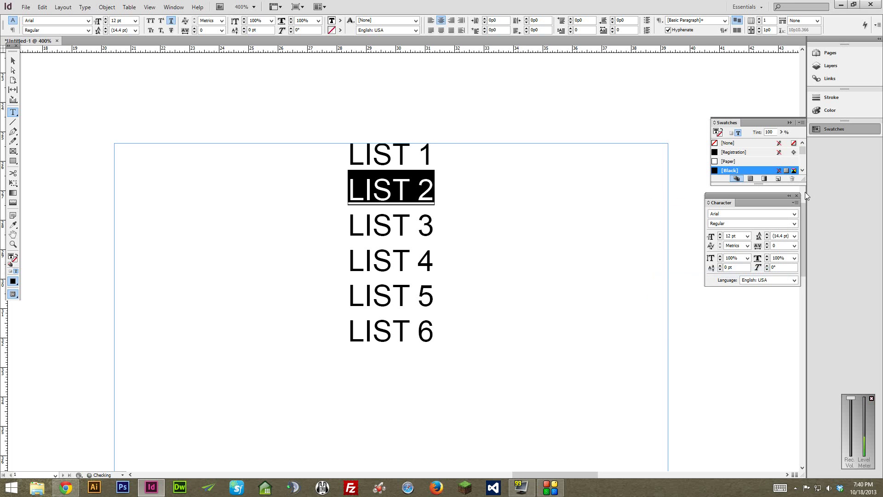
click(794, 203)
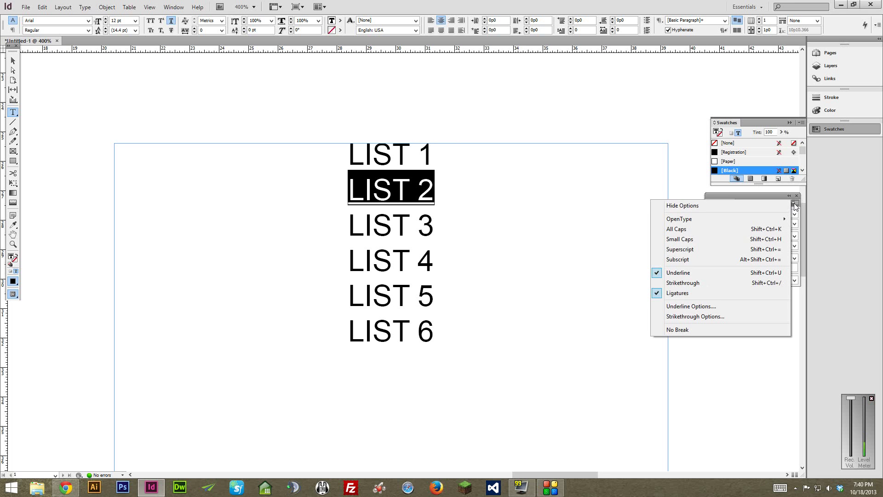
- Give LIST 2's underline C=0 M=0 Y=100 K=0 yellow, 13 pt weight and -4 pt offset
click(687, 307)
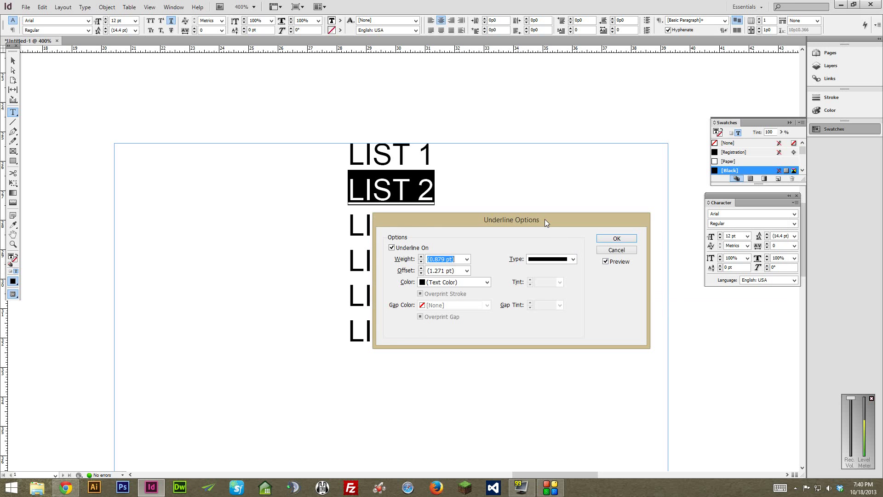
click(486, 282)
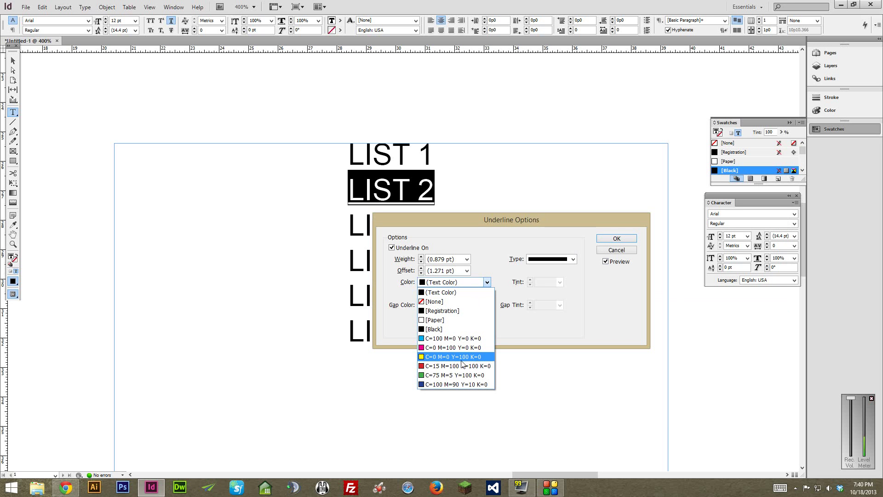
click(465, 361)
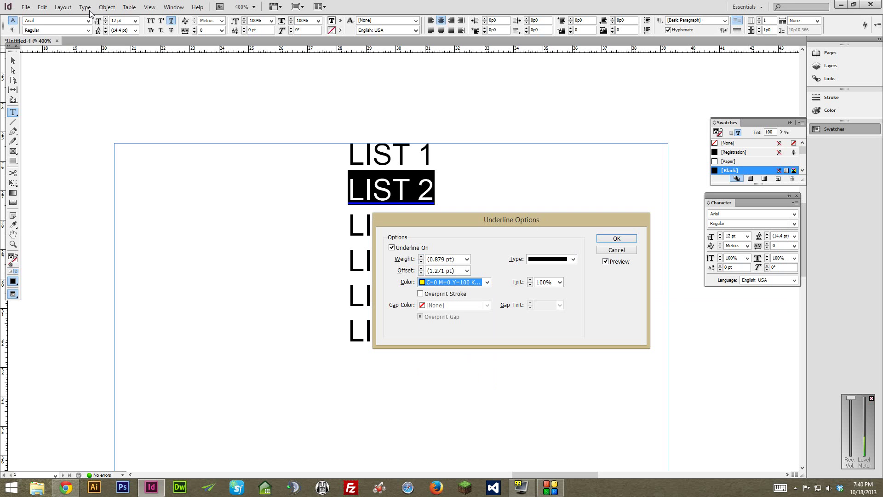
click(421, 257)
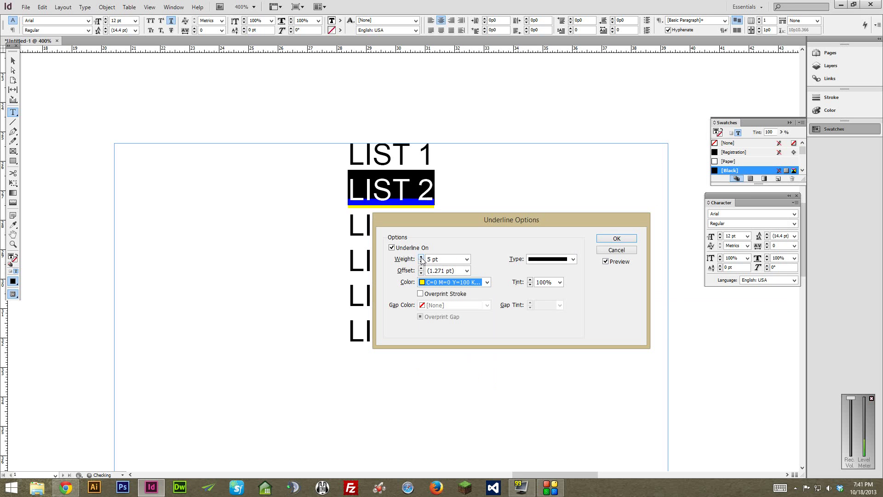
click(422, 257)
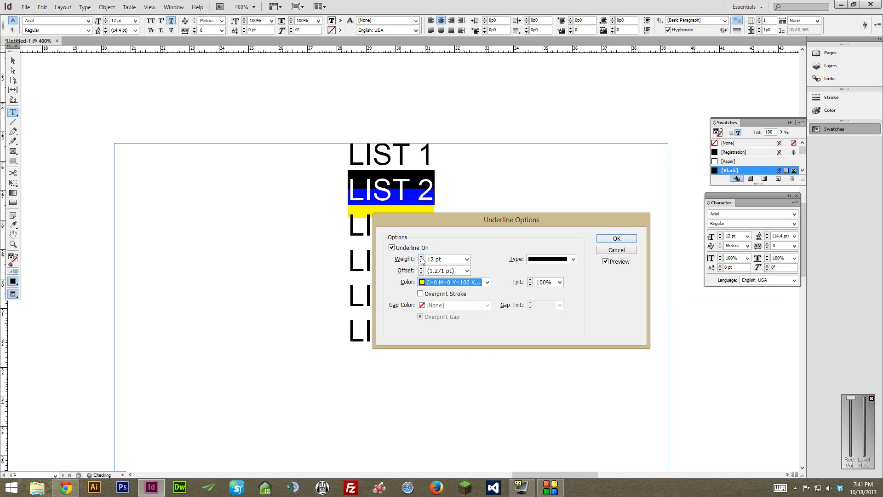
click(421, 258)
drag(437, 217, 437, 260)
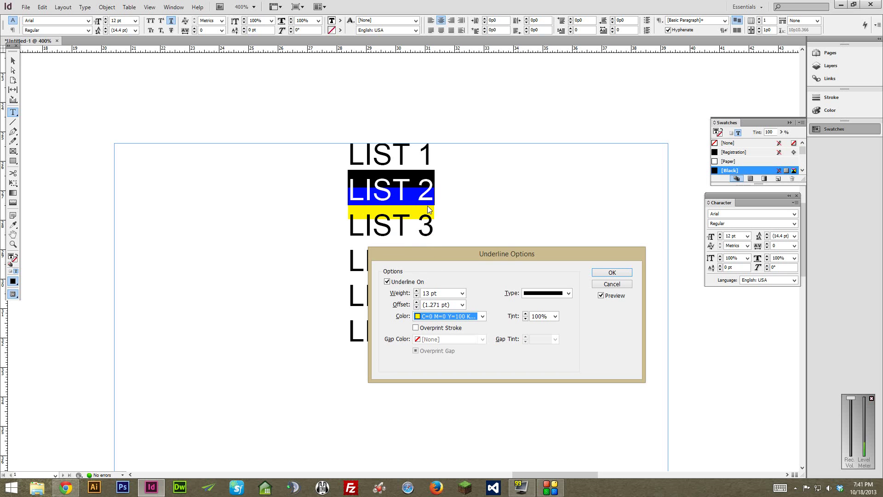
click(416, 307)
click(416, 306)
click(416, 307)
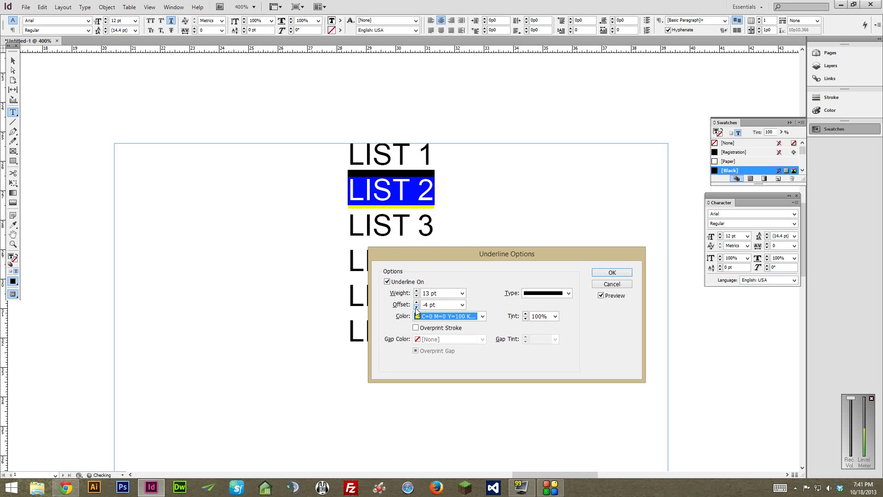
click(417, 307)
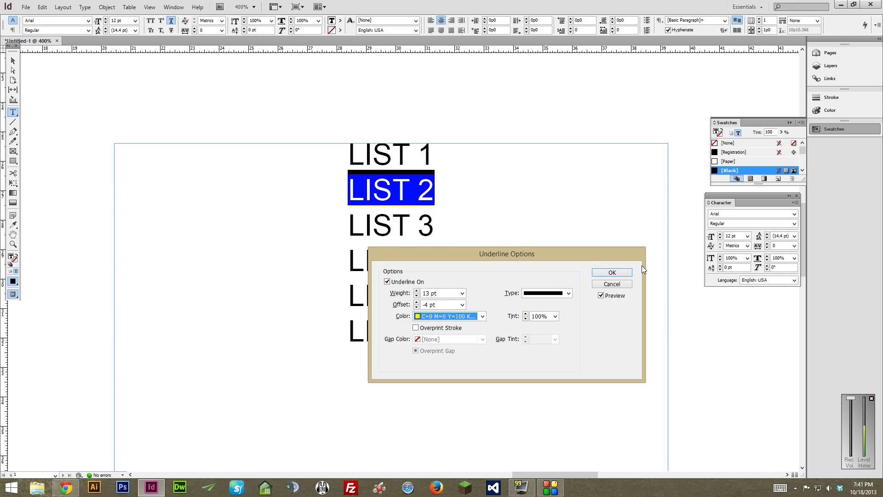
- Confirm the yellow underline on LIST 2 and review the highlight, reopening Underline Options once
click(612, 274)
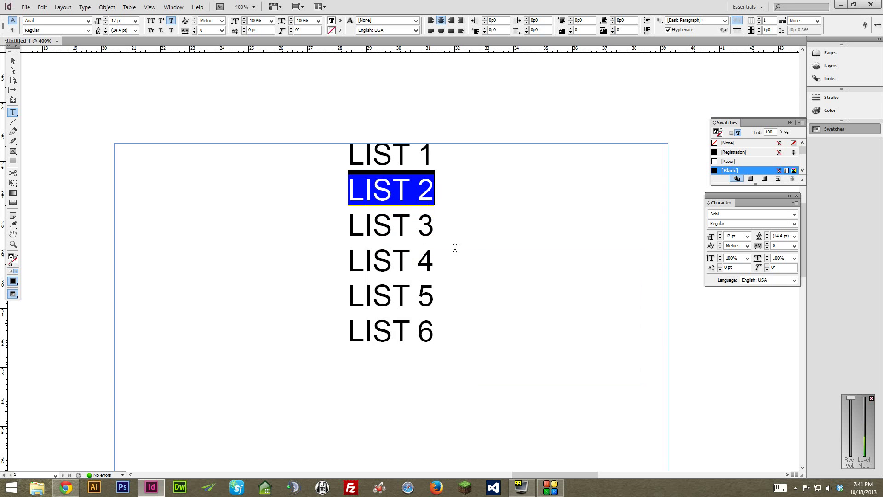
click(433, 267)
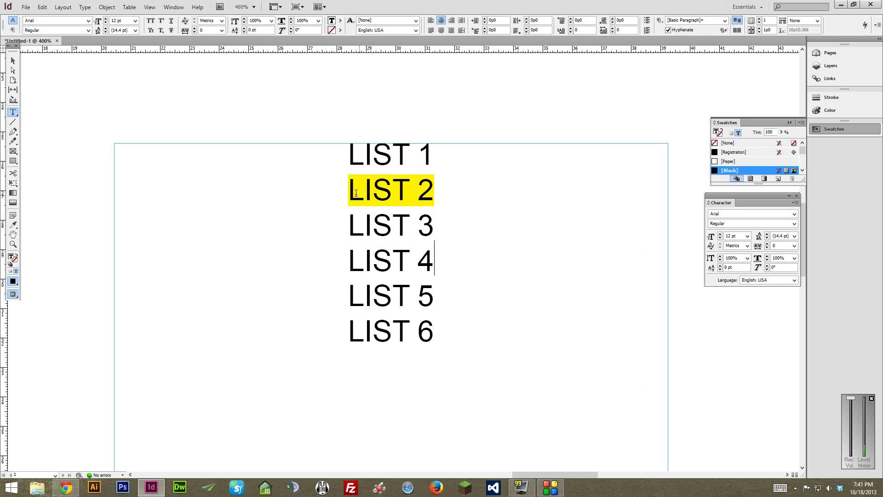
drag(347, 188, 417, 191)
click(449, 192)
triple_click(449, 193)
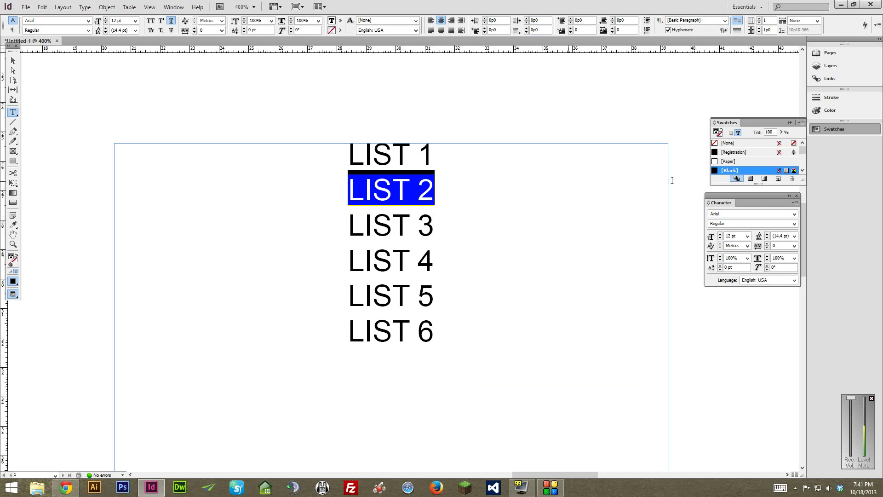
click(795, 203)
click(686, 306)
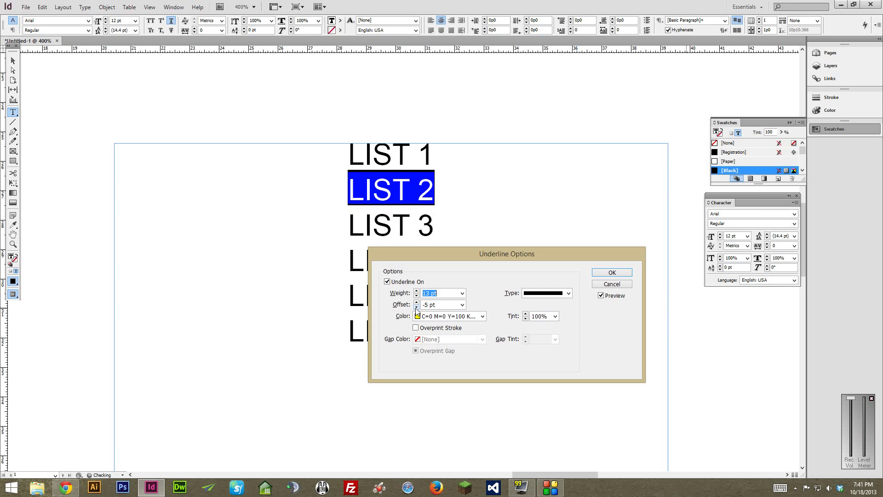
click(615, 273)
click(430, 221)
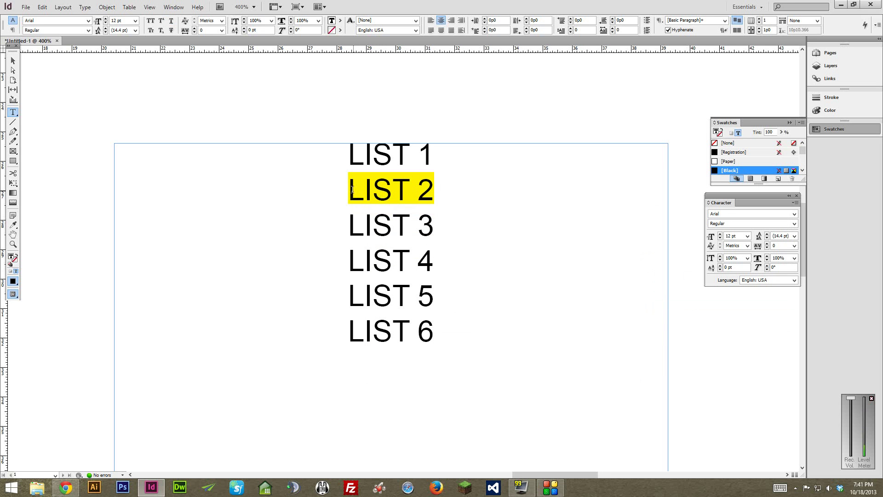
- Change LIST 2's underline offset to -4.5 pt and check the marker-style highlight
drag(351, 189, 434, 190)
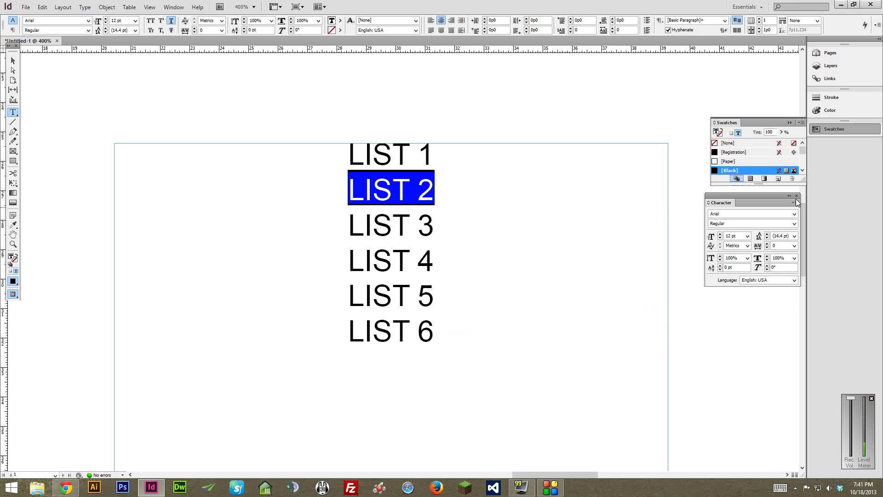
click(795, 202)
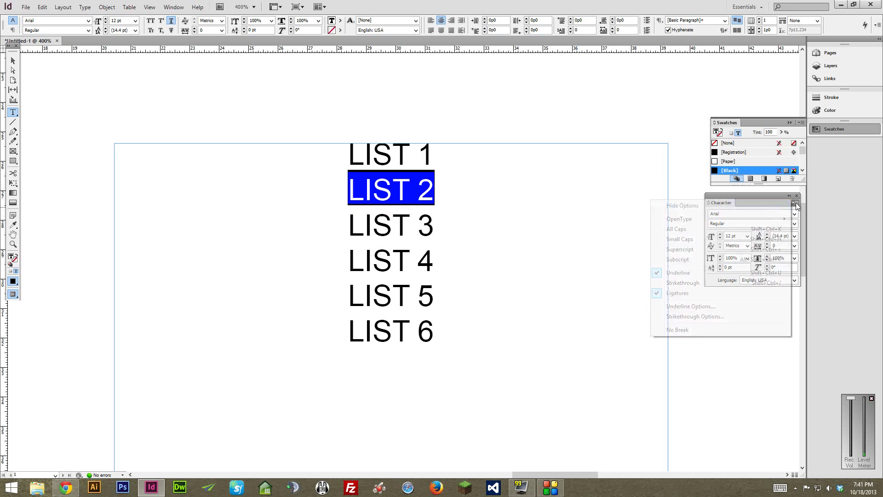
click(695, 306)
click(426, 305)
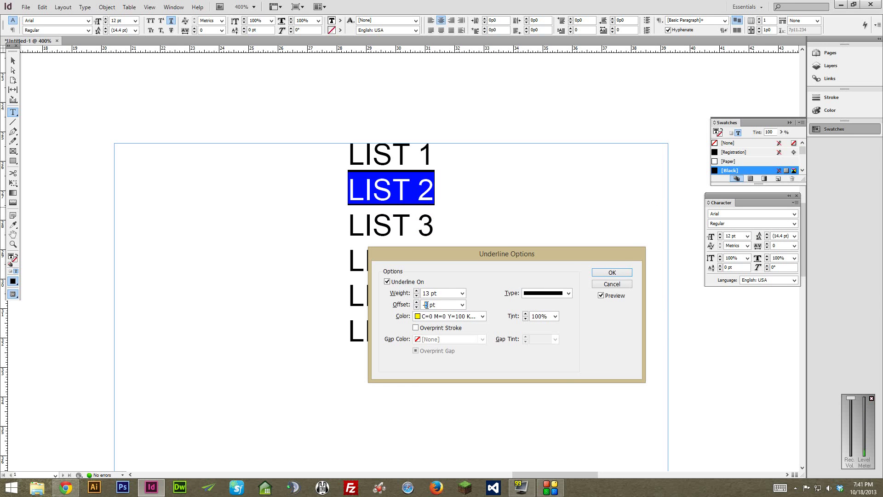
text(4.5)
click(612, 272)
click(427, 227)
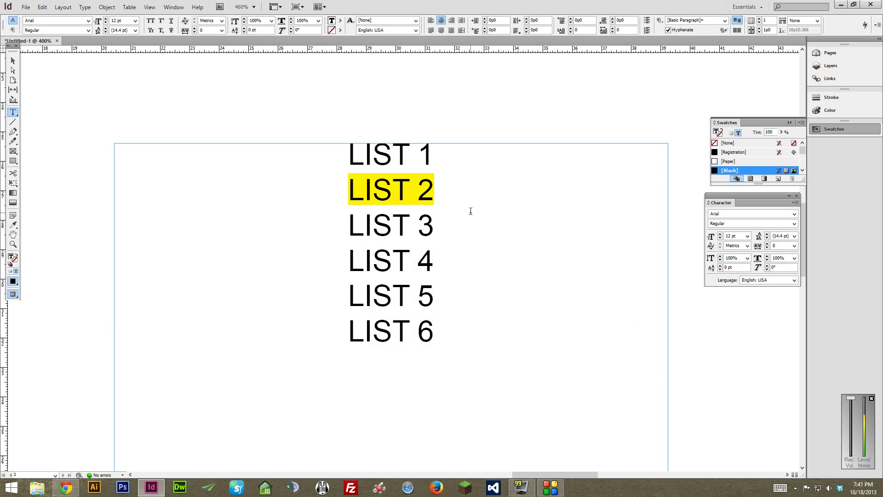
- Save LIST 2's formatting as character style 'Highlight Text' with shortcut Ctrl+Num 1
drag(433, 189, 350, 191)
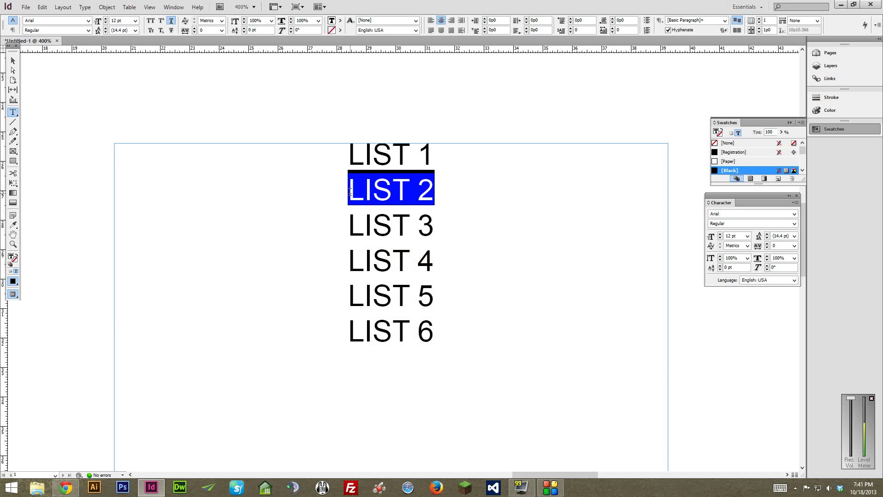
click(351, 21)
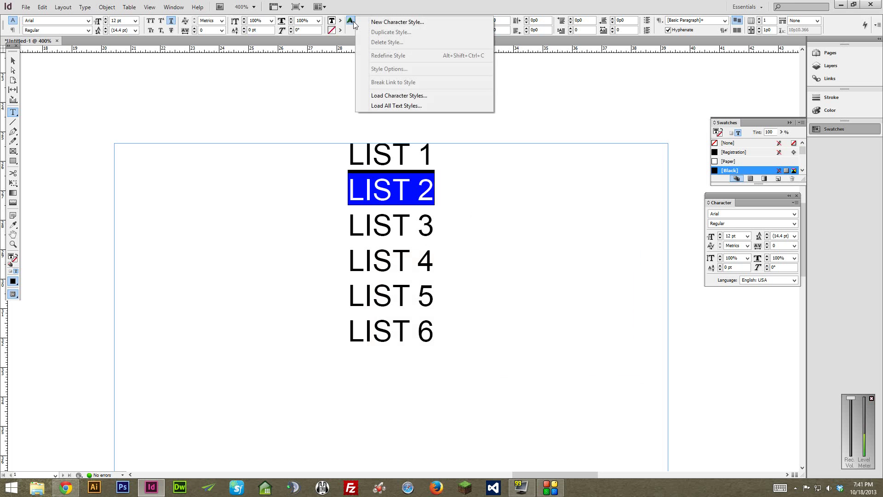
click(384, 22)
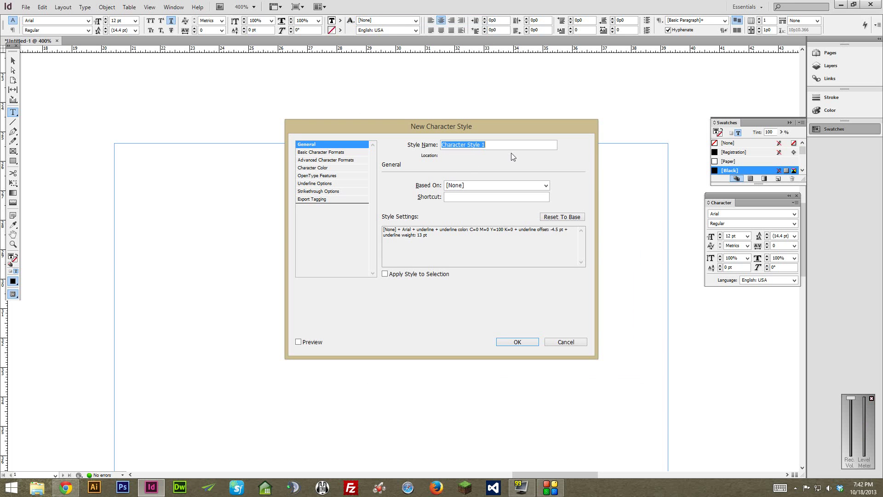
text(Highlight Text)
click(470, 201)
key(ctrl+KP_1)
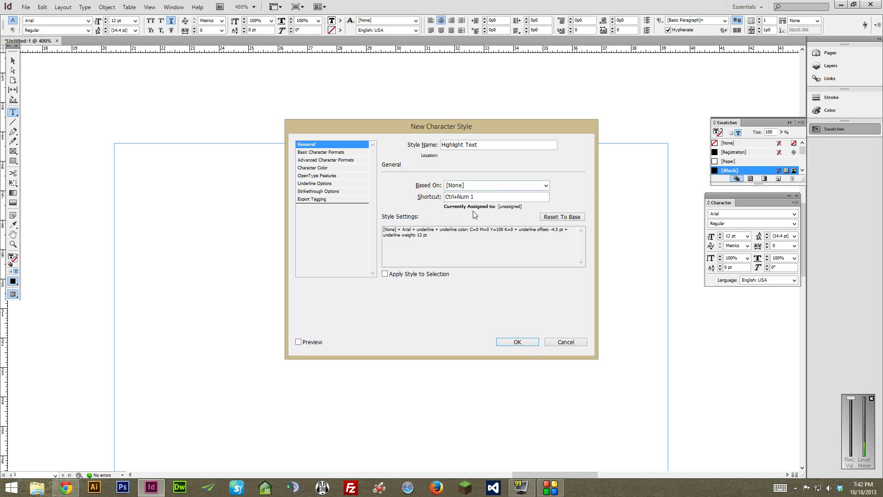
click(517, 342)
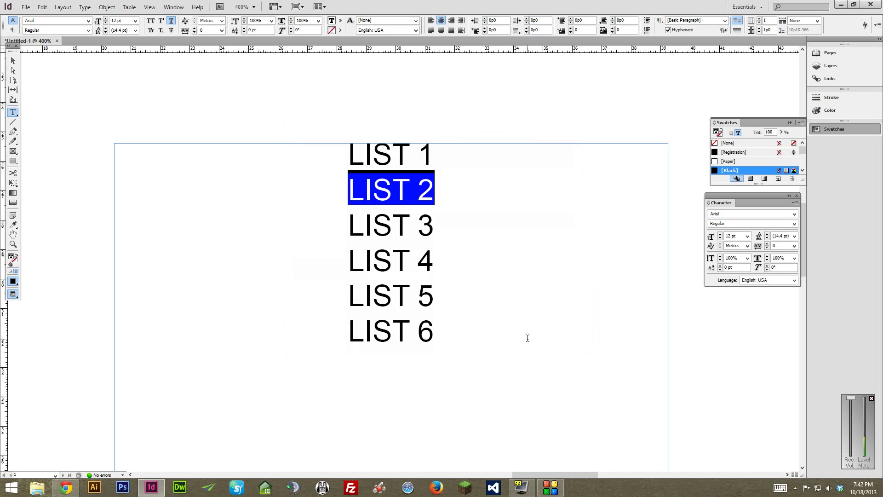
- Apply the Highlight Text style to LIST 4 and LIST 6 with Ctrl+Num 1
key(Down)
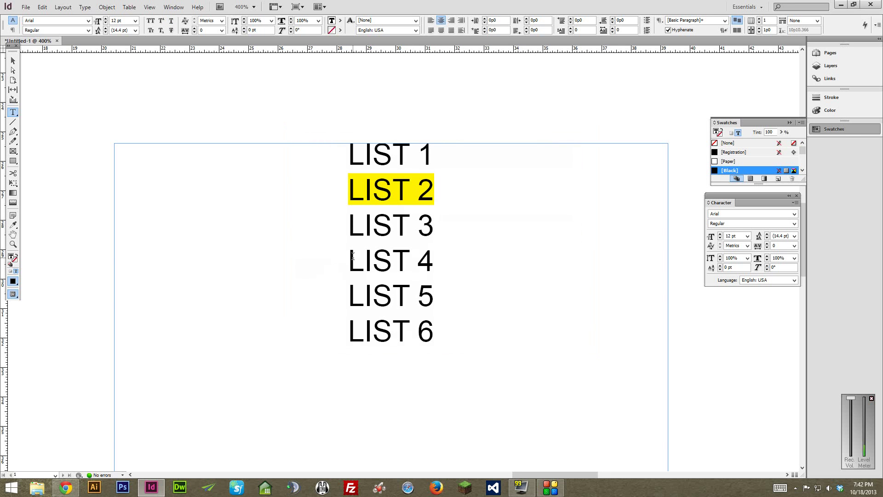
key(Down)
shift+click(338, 260)
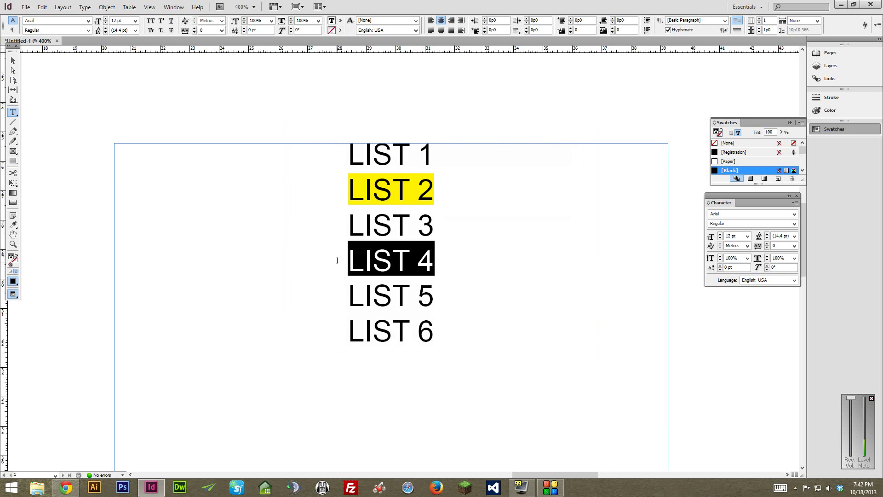
key(ctrl+KP_1)
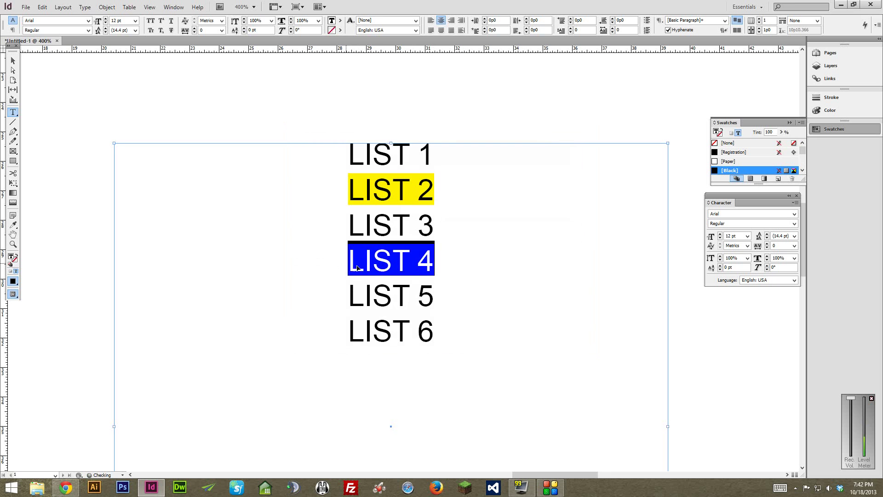
click(429, 328)
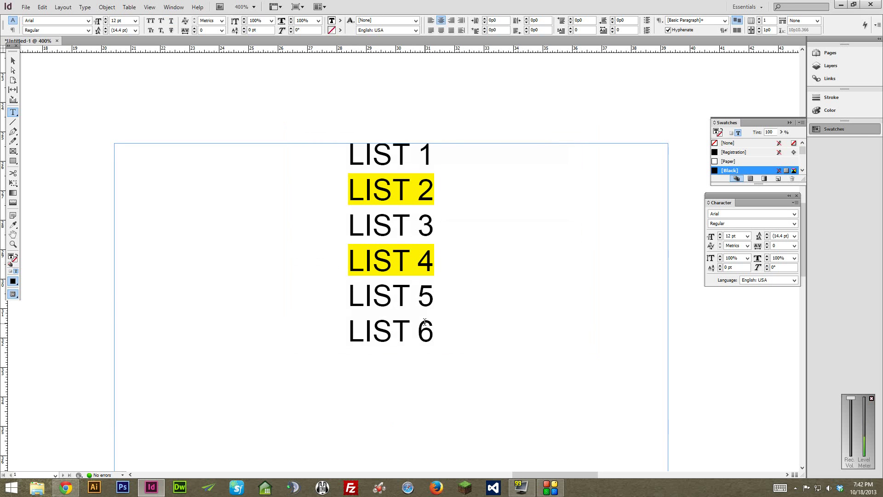
shift+click(324, 331)
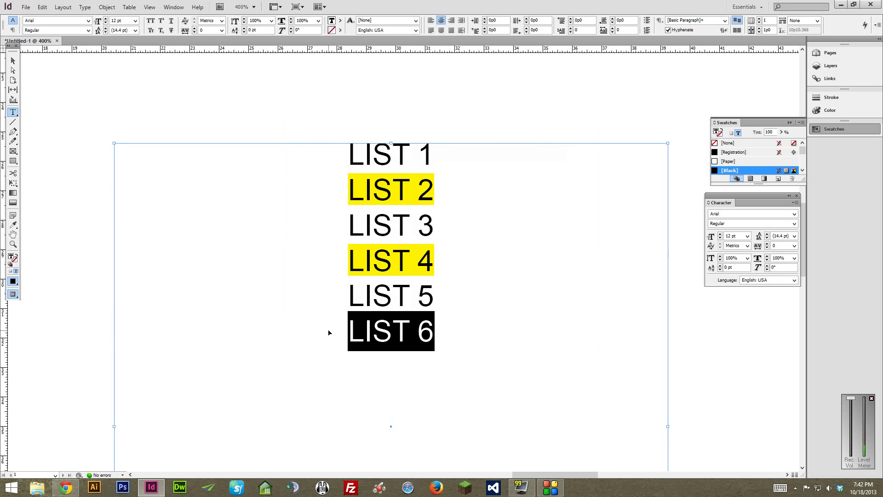
key(ctrl+KP_1)
click(437, 290)
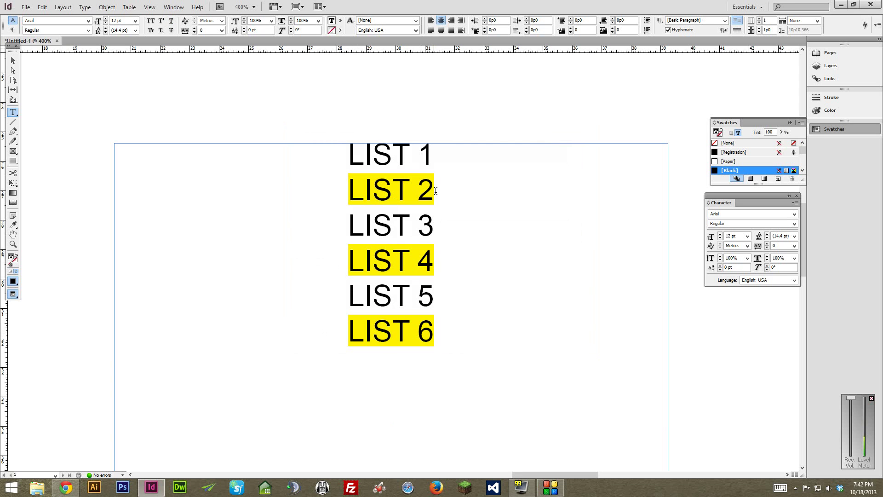
- Turn off the underline on LIST 2 with the Underline button
drag(435, 191, 313, 199)
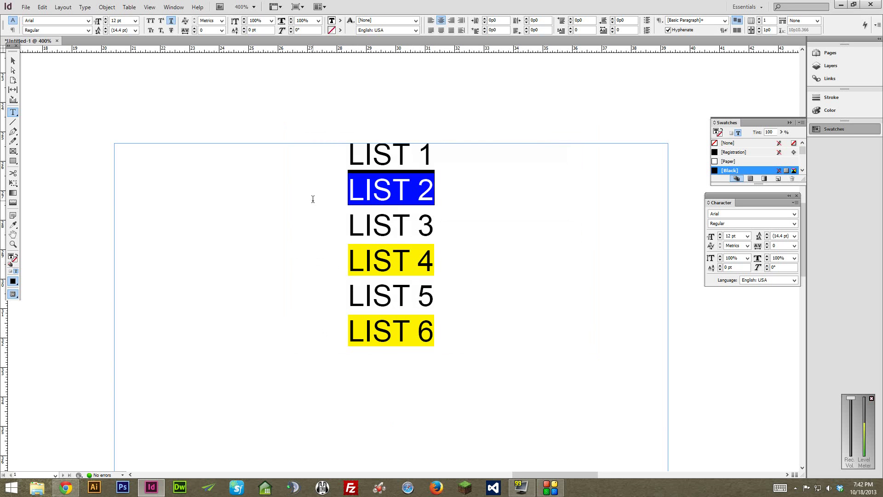
click(171, 23)
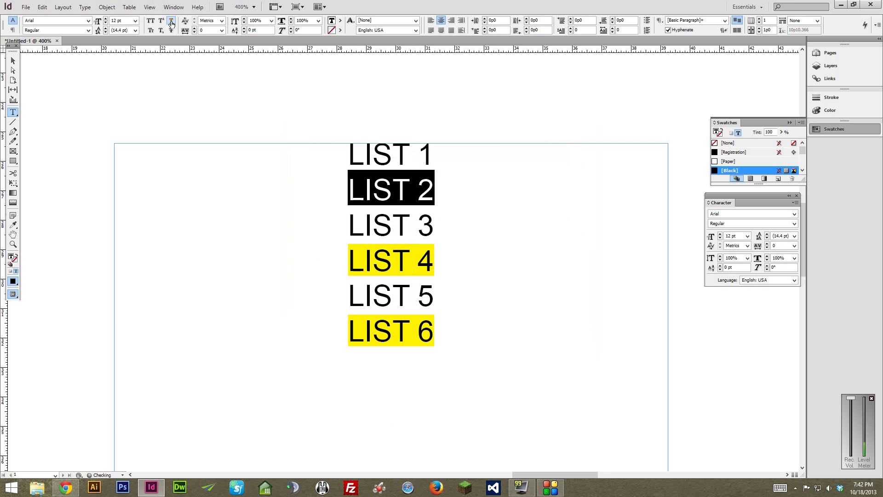
click(441, 228)
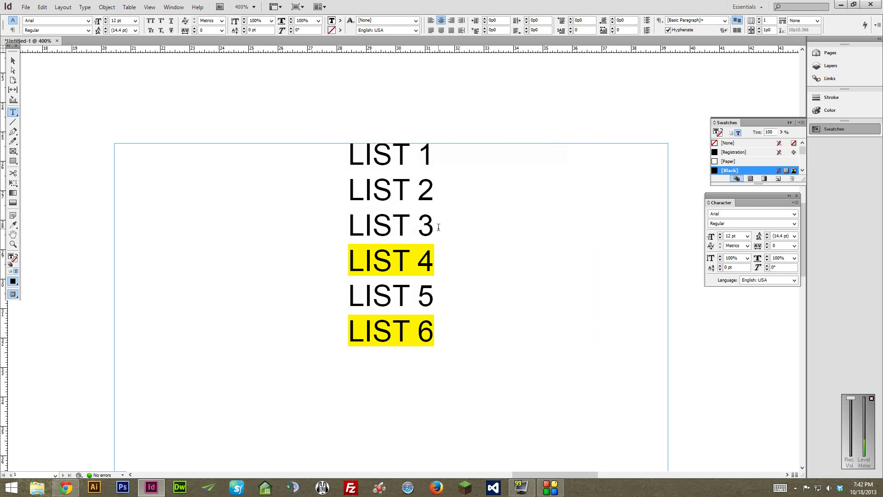
- Remove the yellow underline from LIST 4 with Shift+Ctrl+U
drag(438, 262, 345, 259)
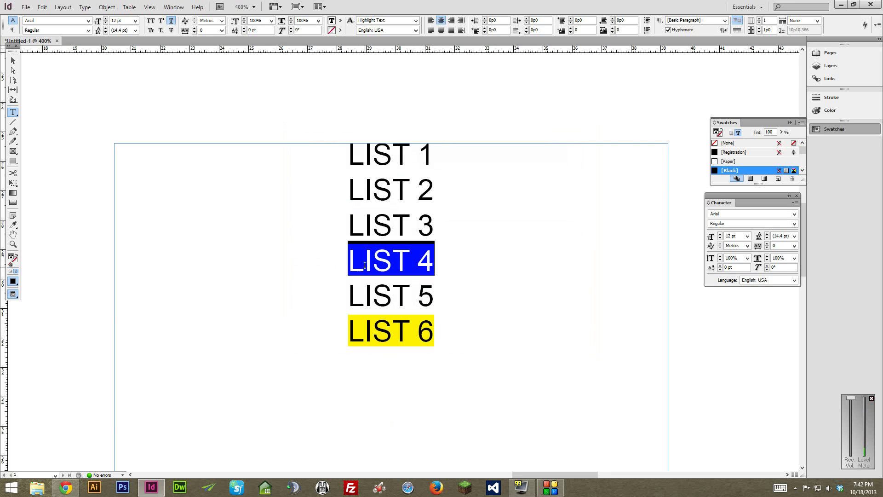
click(795, 202)
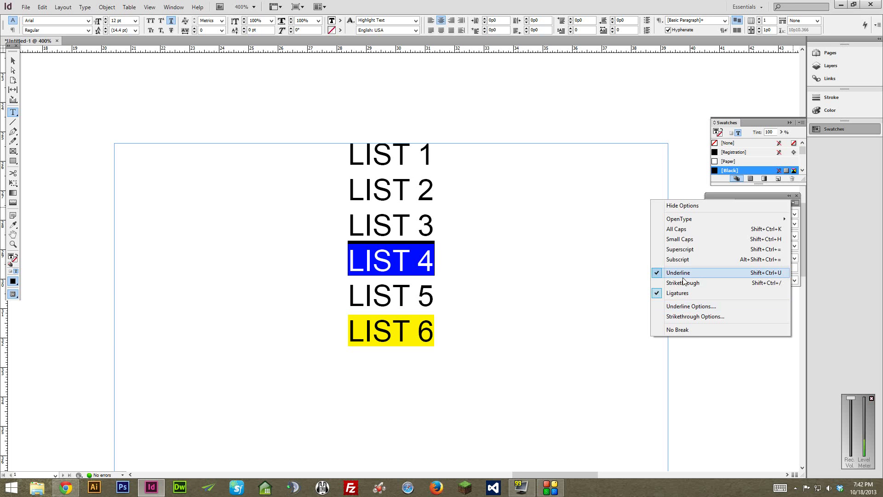
click(425, 251)
drag(434, 258, 334, 250)
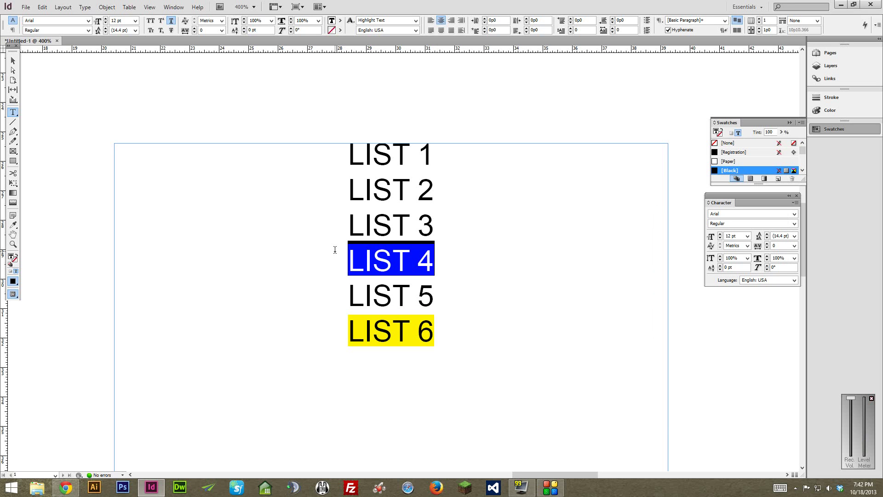
key(ctrl+shift+u)
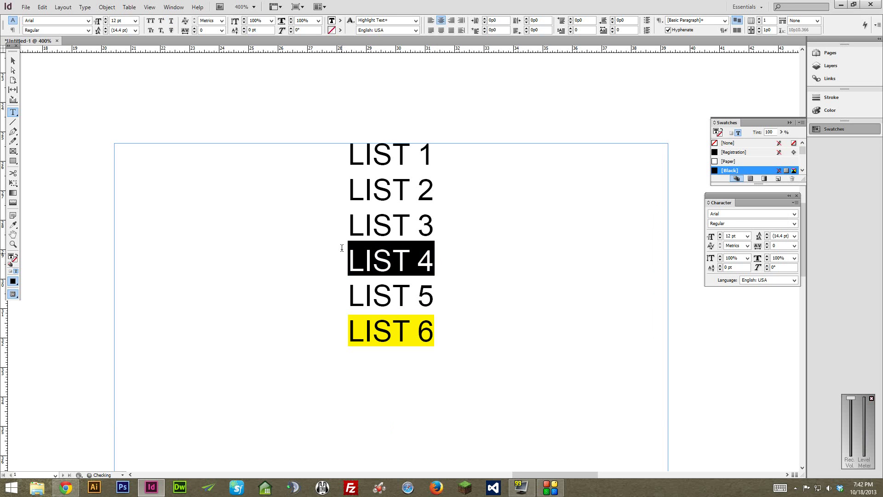
click(341, 248)
- Highlight LIST 3 and LIST 1 in yellow using Shift+Ctrl+U on each line
drag(357, 229, 427, 228)
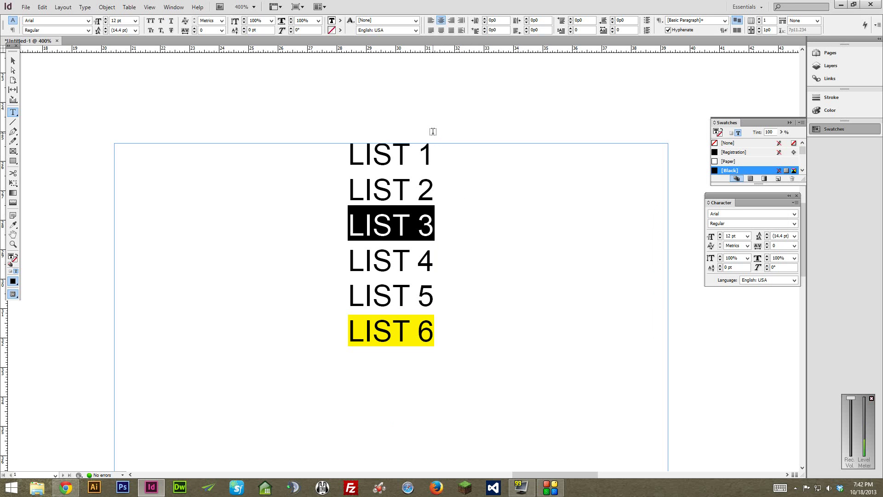
key(ctrl+shift+u)
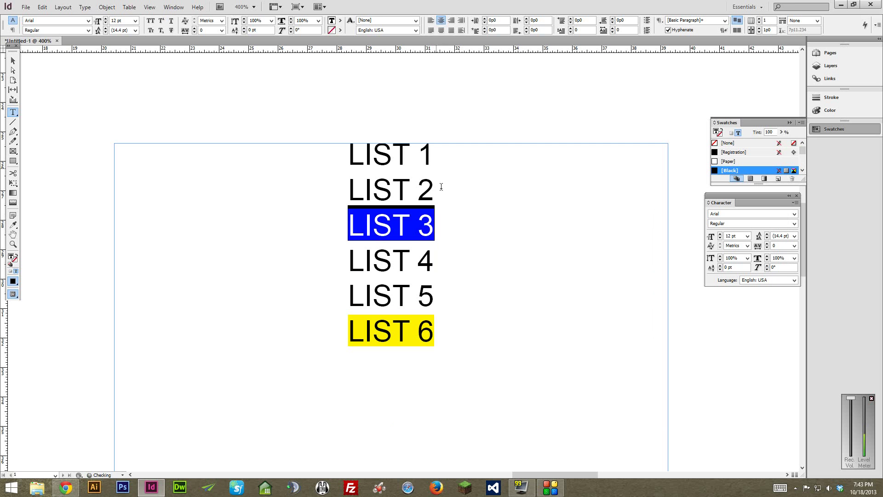
drag(434, 156, 337, 152)
key(ctrl+shift+u)
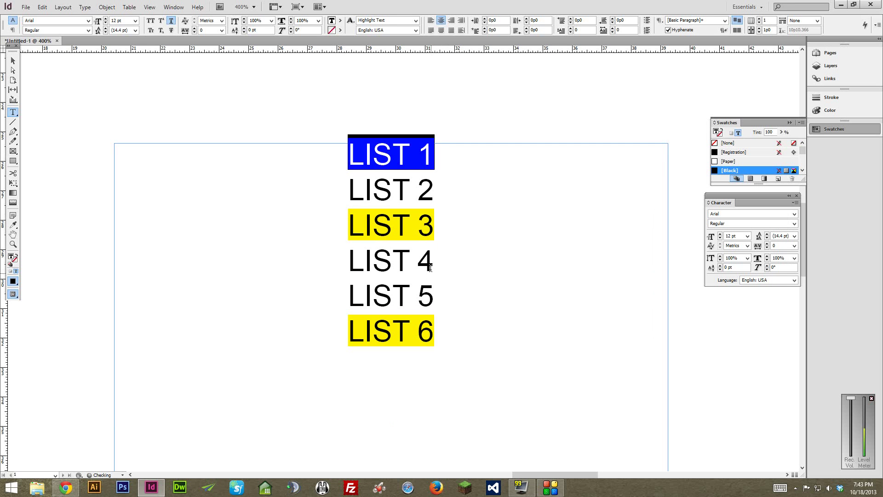
click(426, 247)
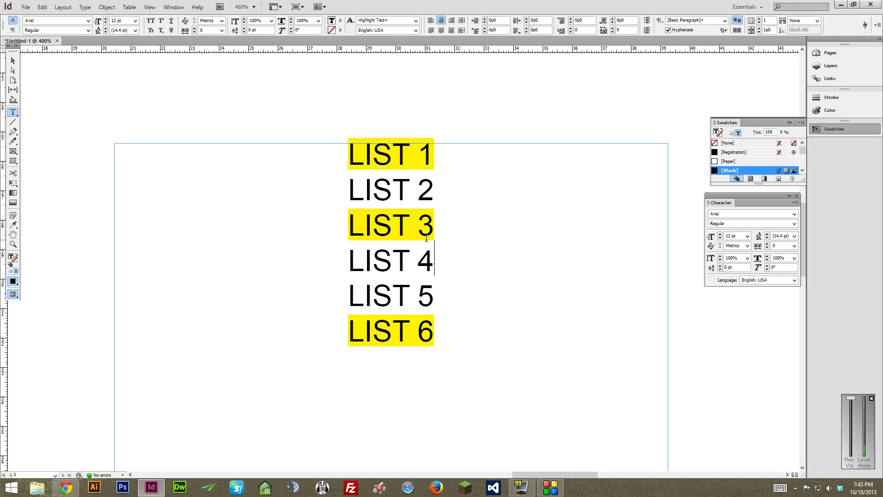